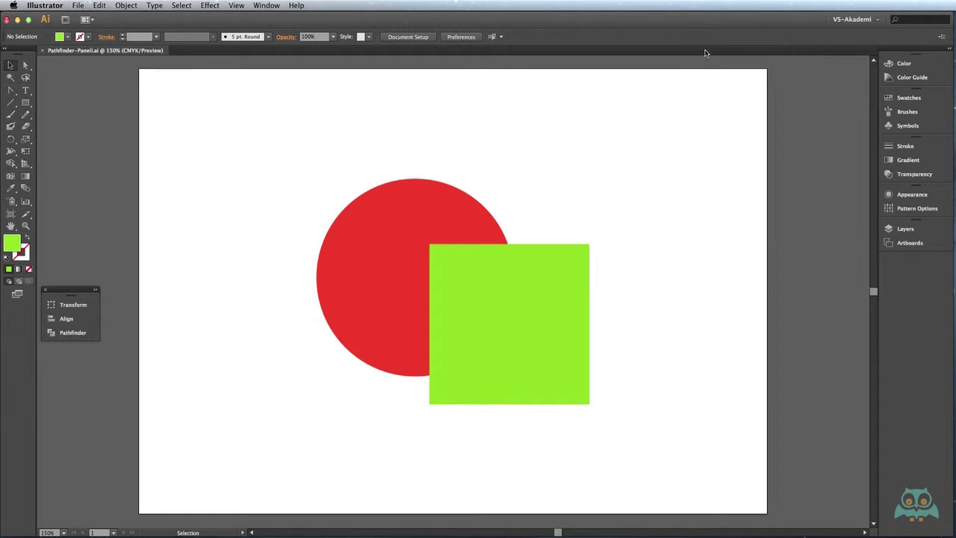
- Check the Nesne-Duzenleme-Araclari folder, then show the Pathfinder panel from the Window menu
{"action": "key", "text": "super+Tab"}
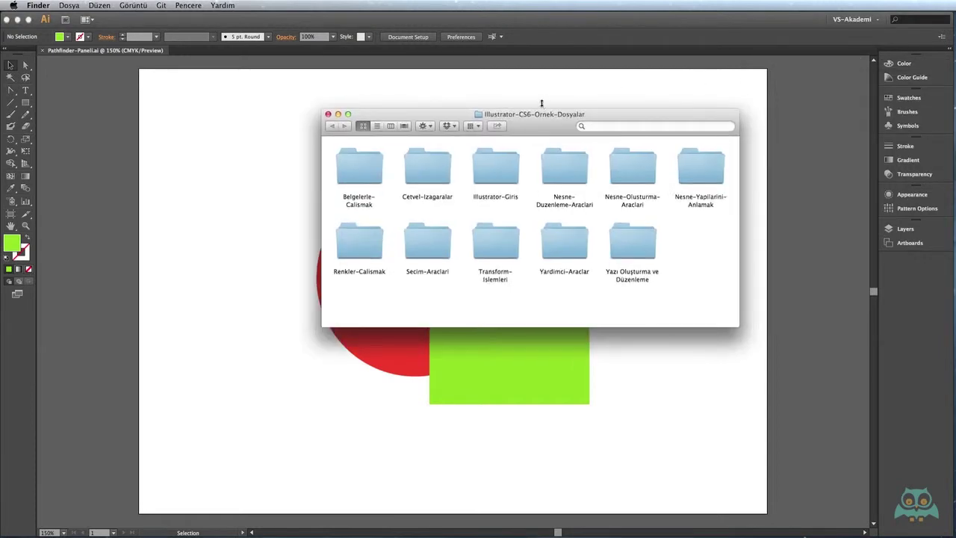
{"action": "double_click", "coordinate": [570, 165]}
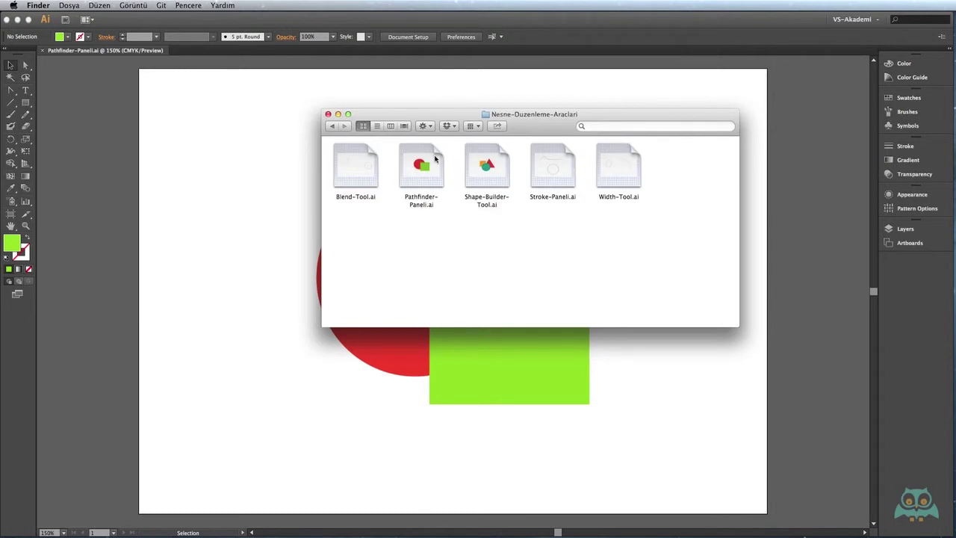
{"action": "left_click", "coordinate": [427, 81]}
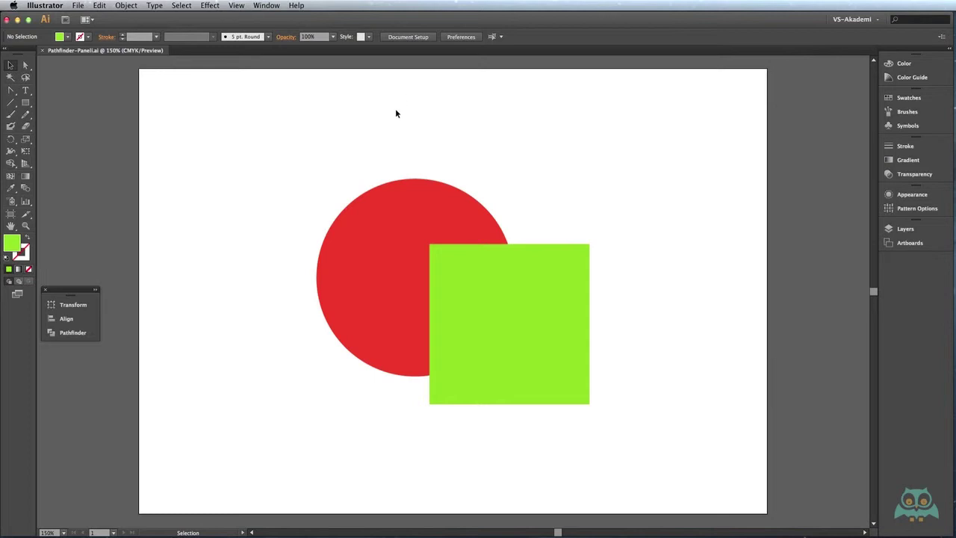
{"action": "left_click", "coordinate": [267, 5]}
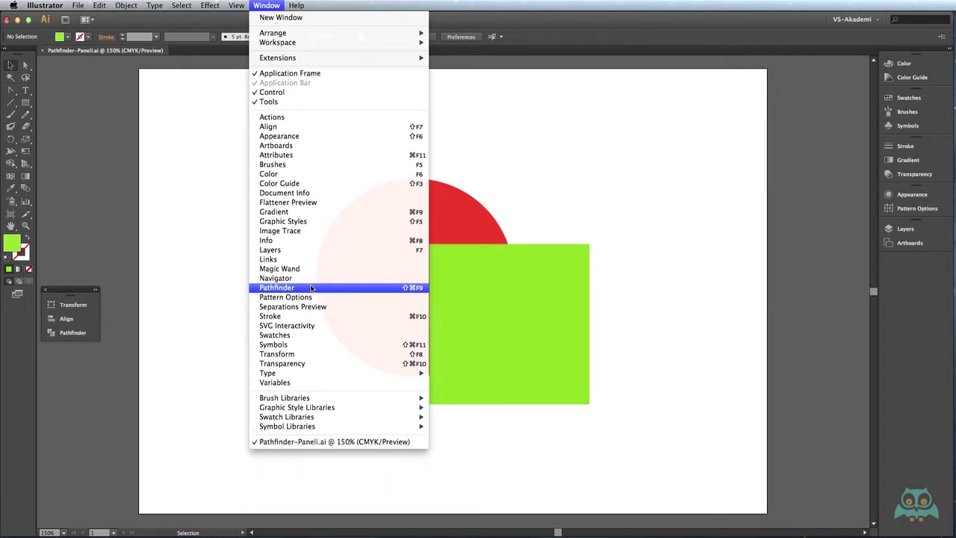
{"action": "left_click", "coordinate": [312, 288]}
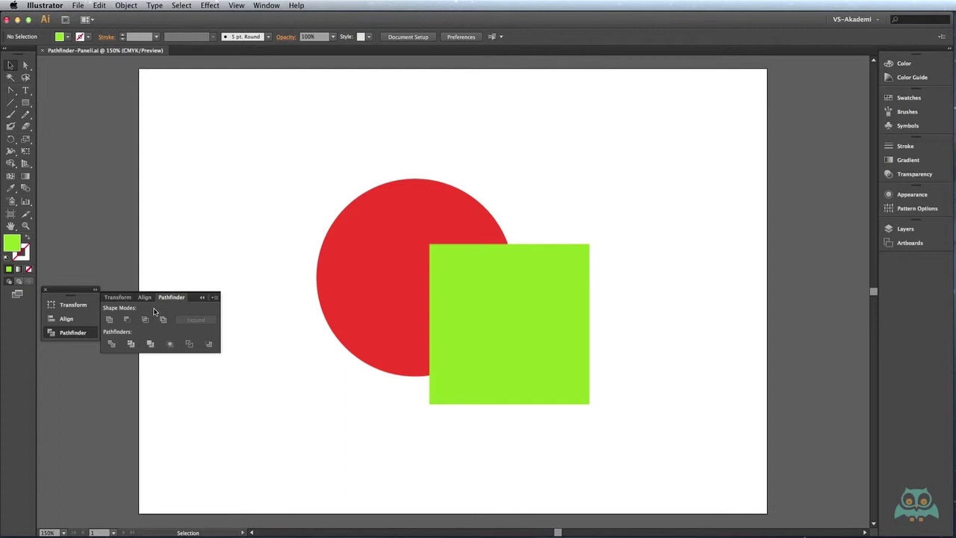
- Select both the red circle and green square, apply Unite, then undo it
{"action": "left_click", "coordinate": [465, 269]}
{"action": "left_click_drag", "start_coordinate": [447, 165], "coordinate": [517, 283]}
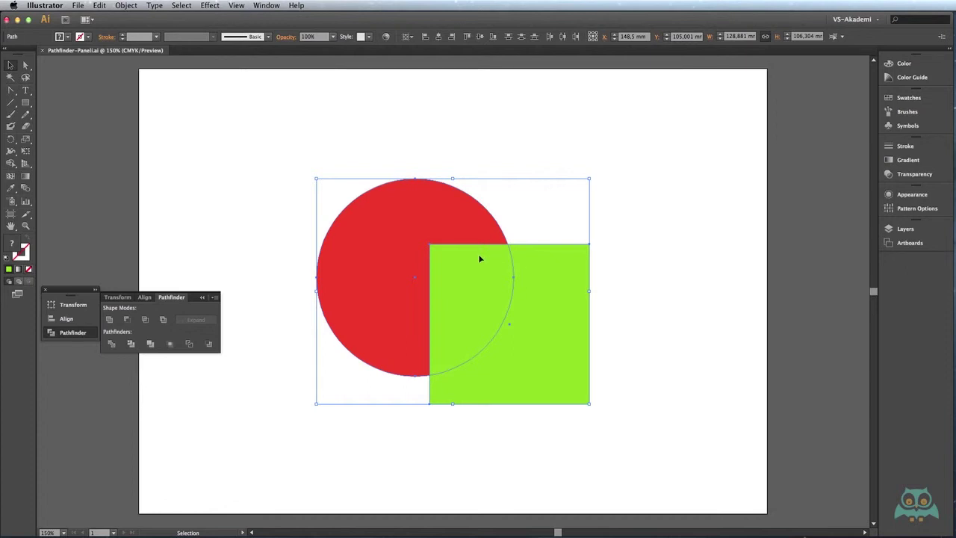
{"action": "left_click", "coordinate": [112, 321]}
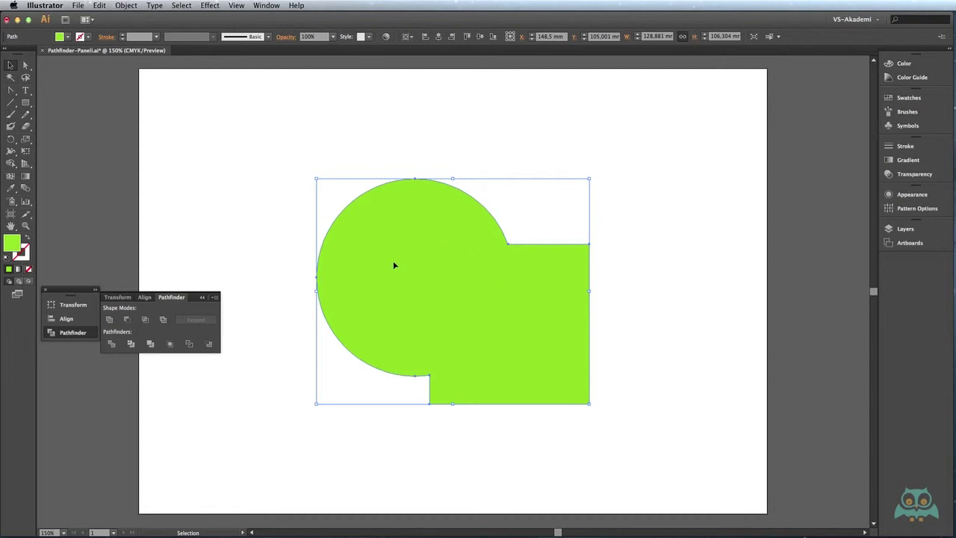
{"action": "key", "text": "ctrl+z"}
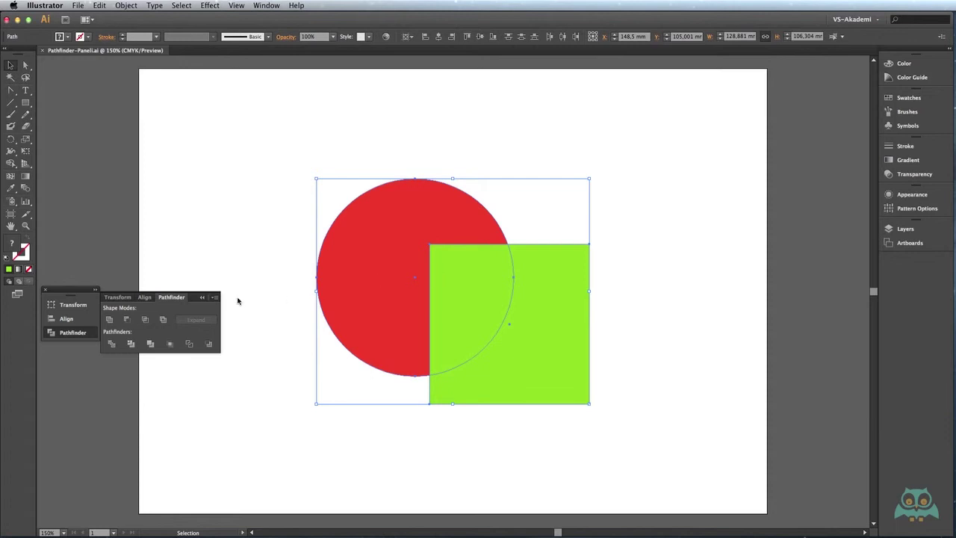
- Apply Minus Front to subtract the green square from the red circle, then undo
{"action": "left_click", "coordinate": [127, 319]}
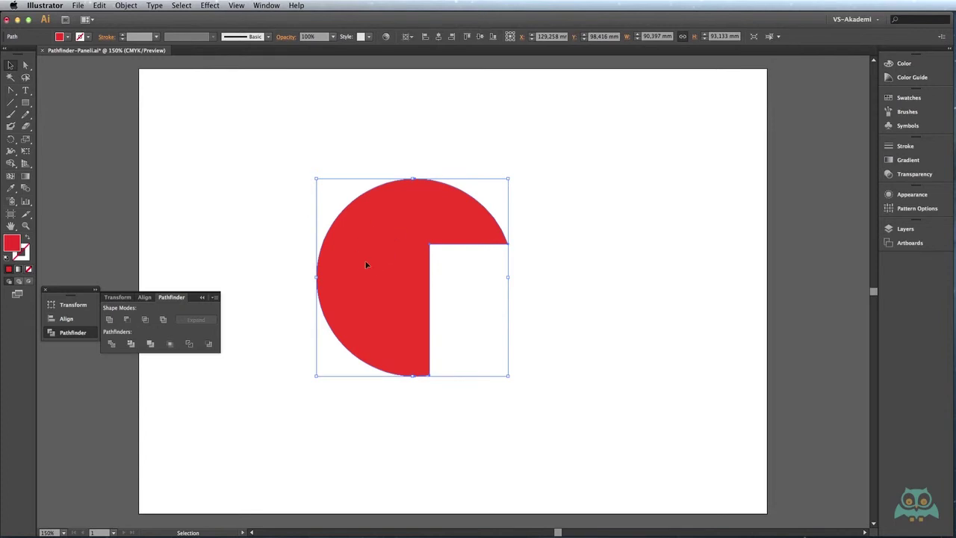
{"action": "key", "text": "ctrl+z"}
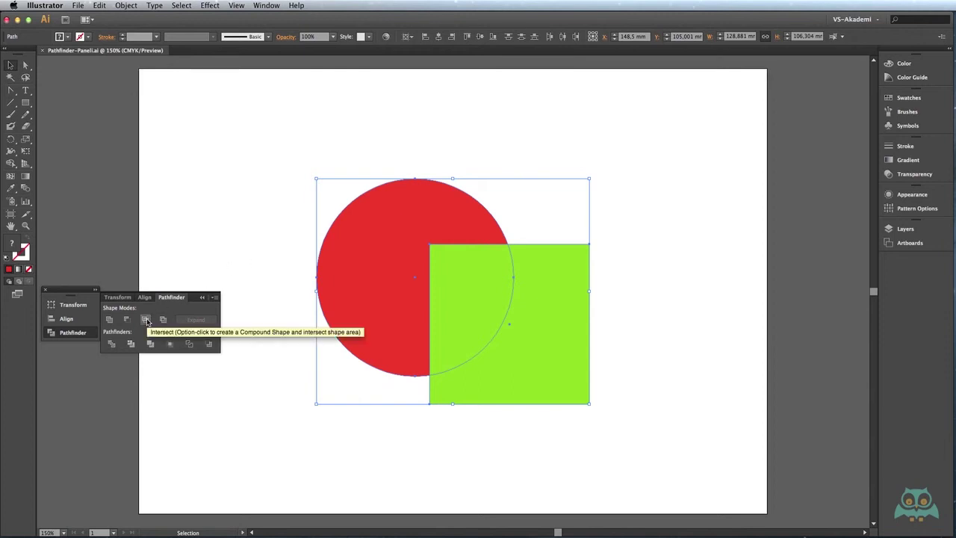
- Apply Intersect to keep only the circle-square overlap, then undo
{"action": "left_click", "coordinate": [146, 320]}
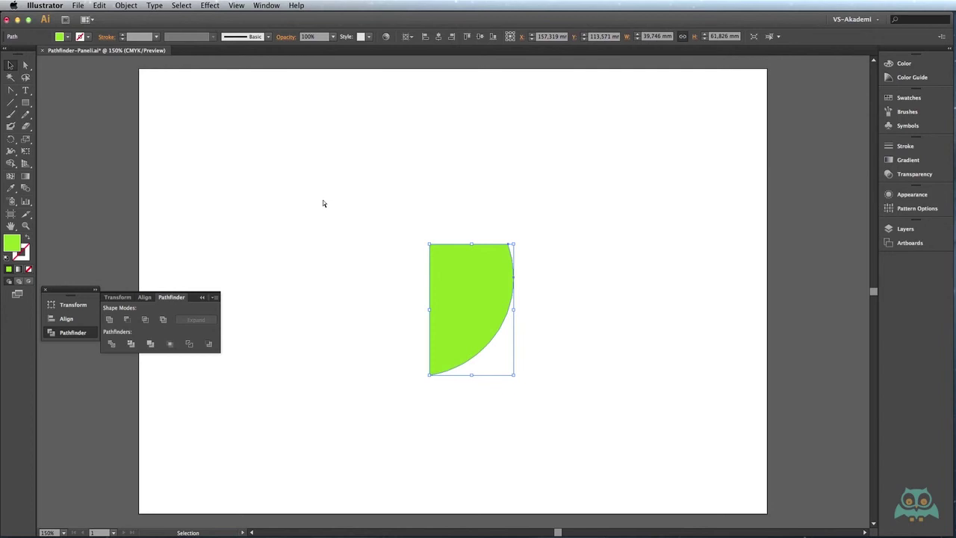
{"action": "key", "text": "ctrl+z"}
{"action": "key", "text": "ctrl+z"}
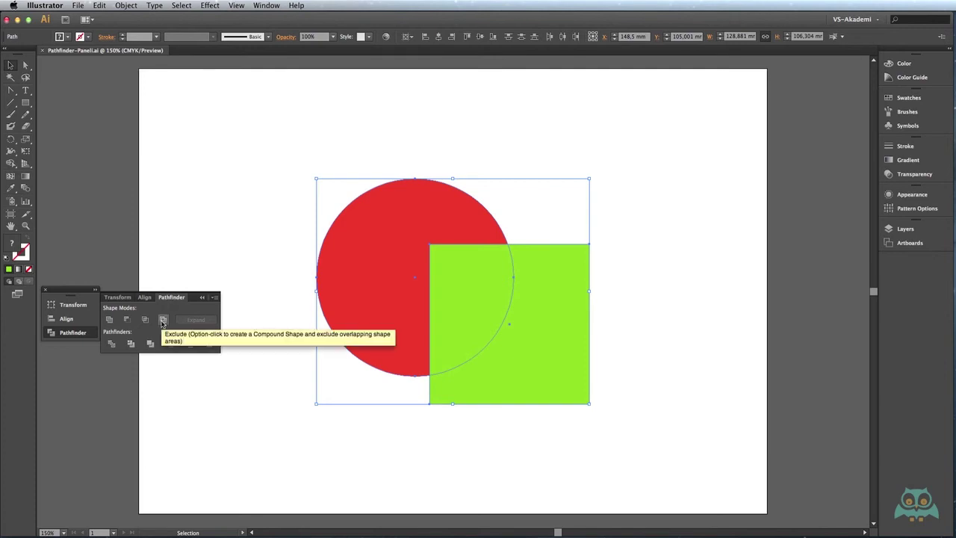
- Apply Exclude to merge both shapes into one green shape with the overlap removed
{"action": "left_click", "coordinate": [162, 320]}
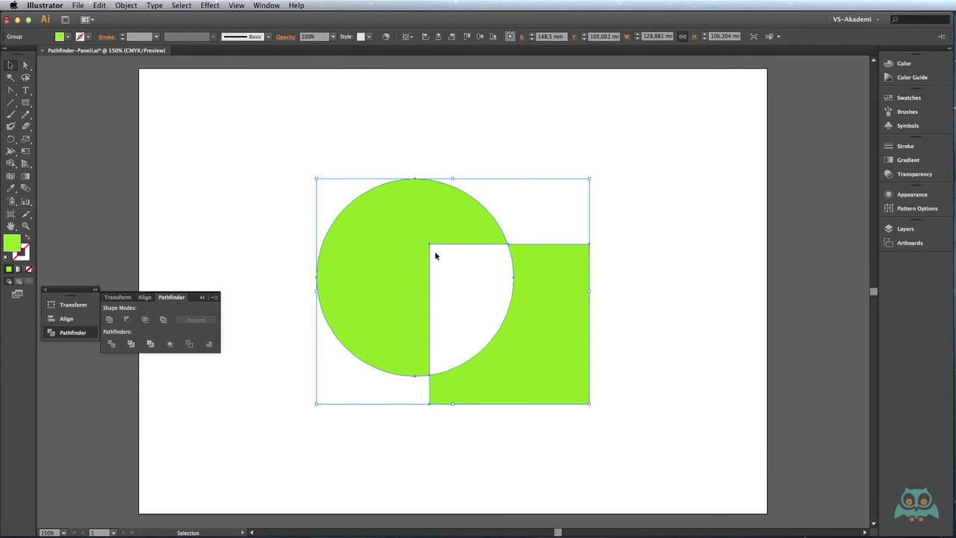